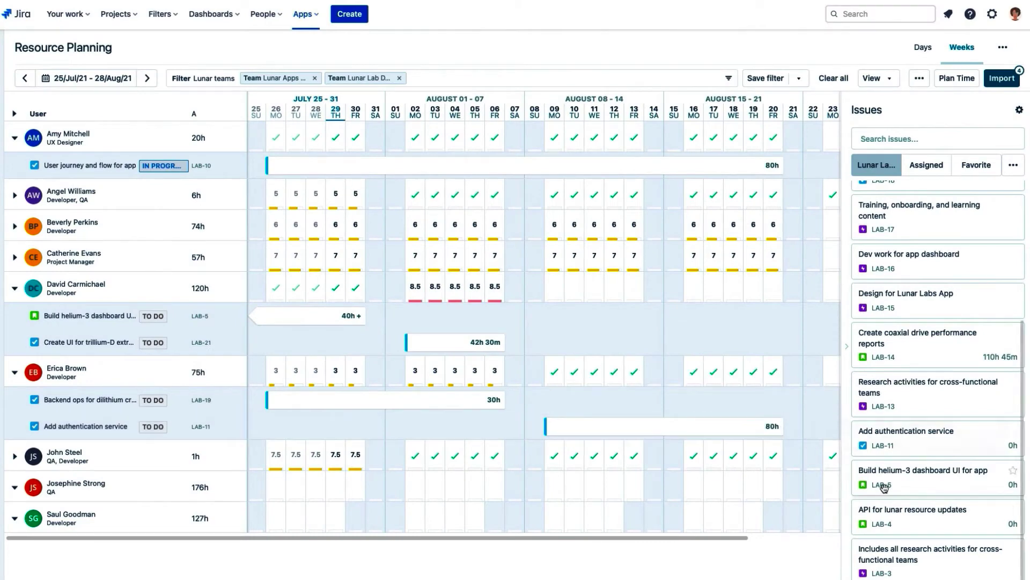
Schedule issue LAB-4 for the developer with 120h available in the Resource Planning grid
left_click_drag(922, 525, 556, 300)
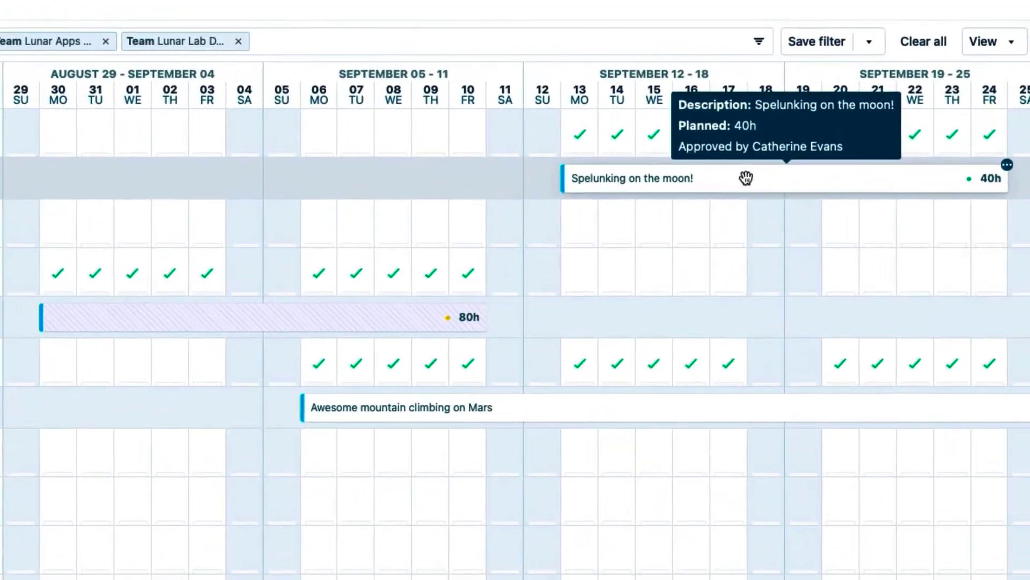
mouse_move(370, 319)
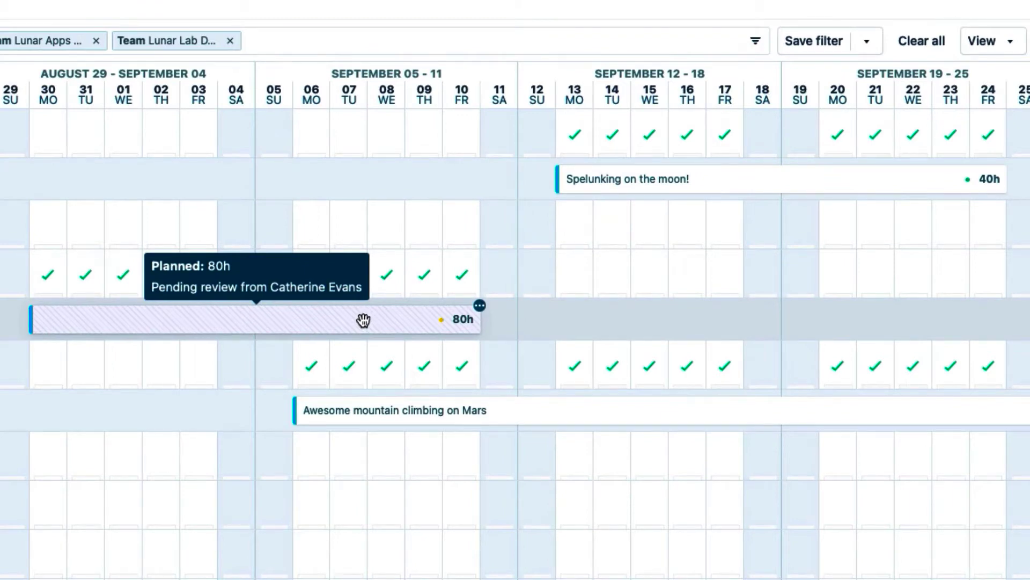
mouse_move(593, 409)
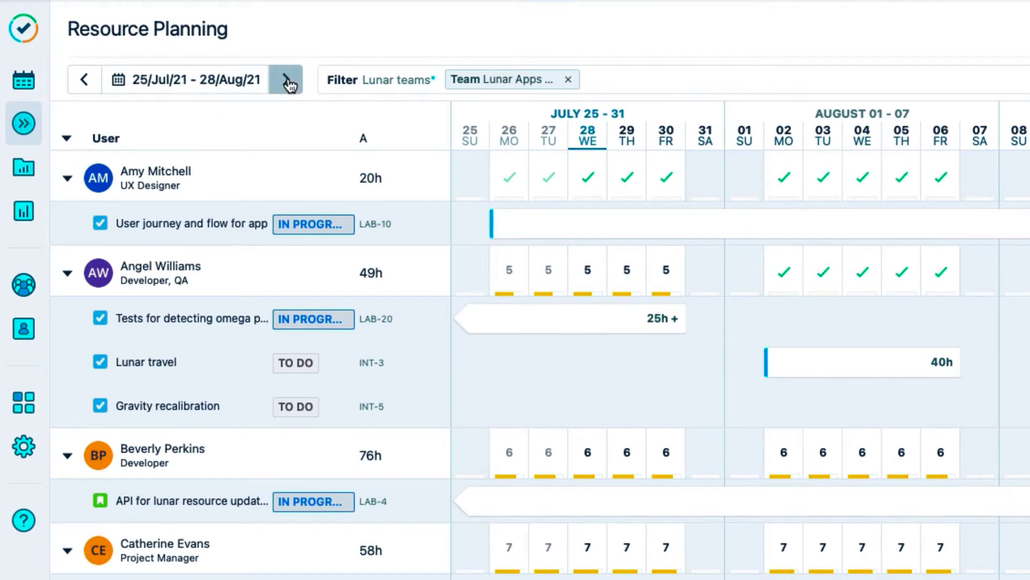
Open a Plan Time form for the project manager from 30 Aug to 24 Sep 2021
left_click(288, 81)
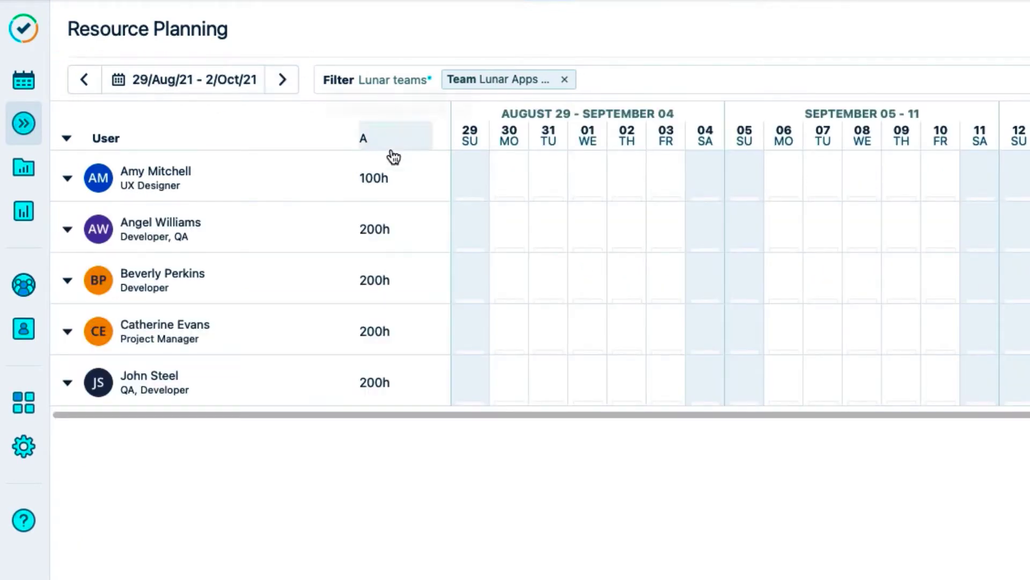
mouse_move(509, 328)
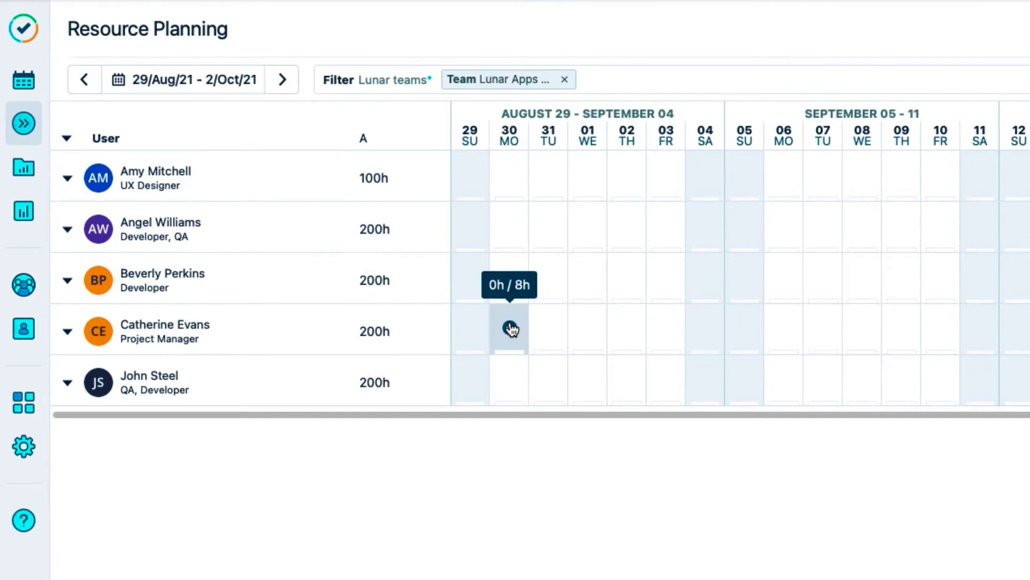
left_click_drag(510, 329, 1029, 322)
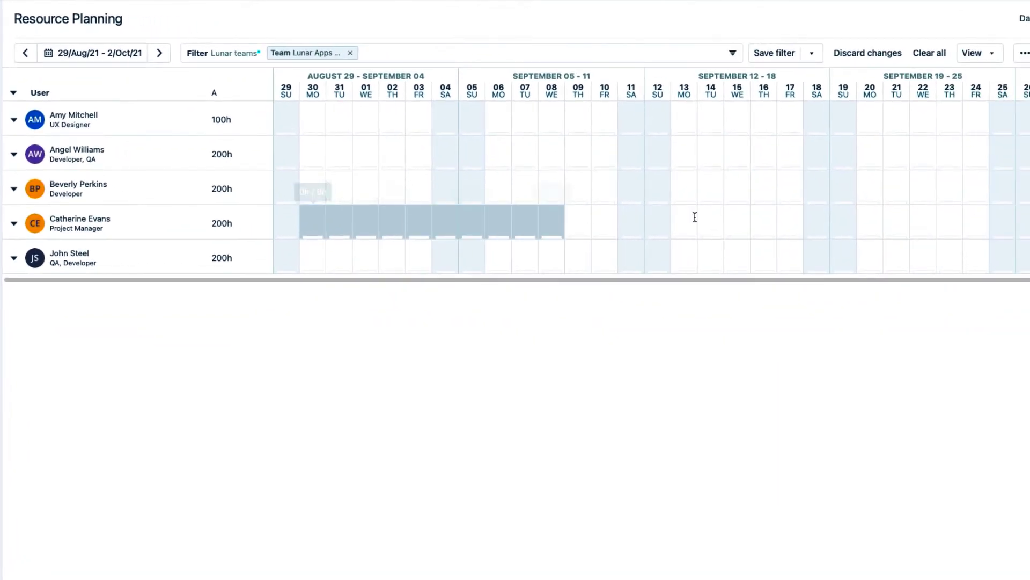
left_click_drag(922, 217, 969, 224)
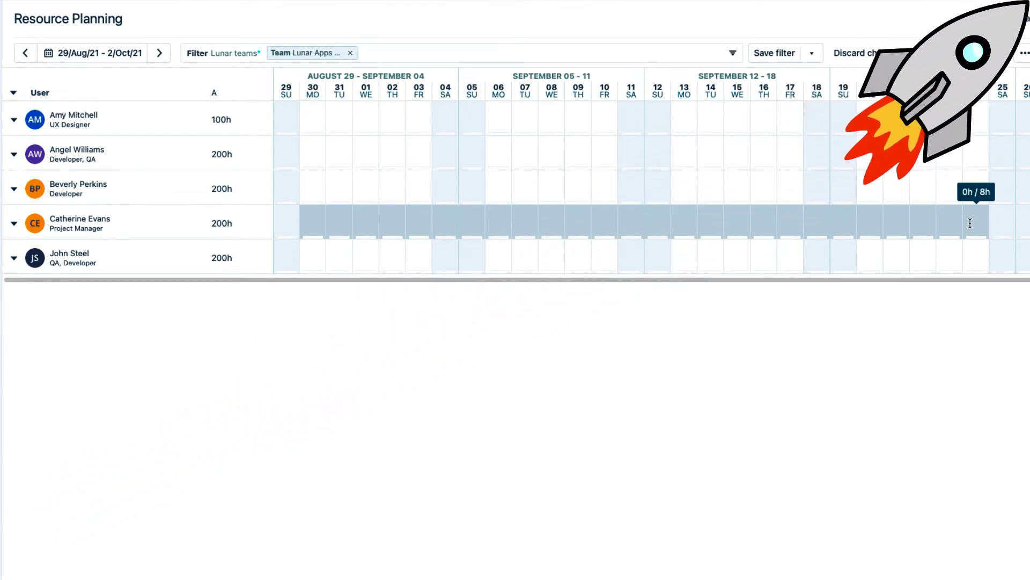
left_click_drag(970, 224, 970, 223)
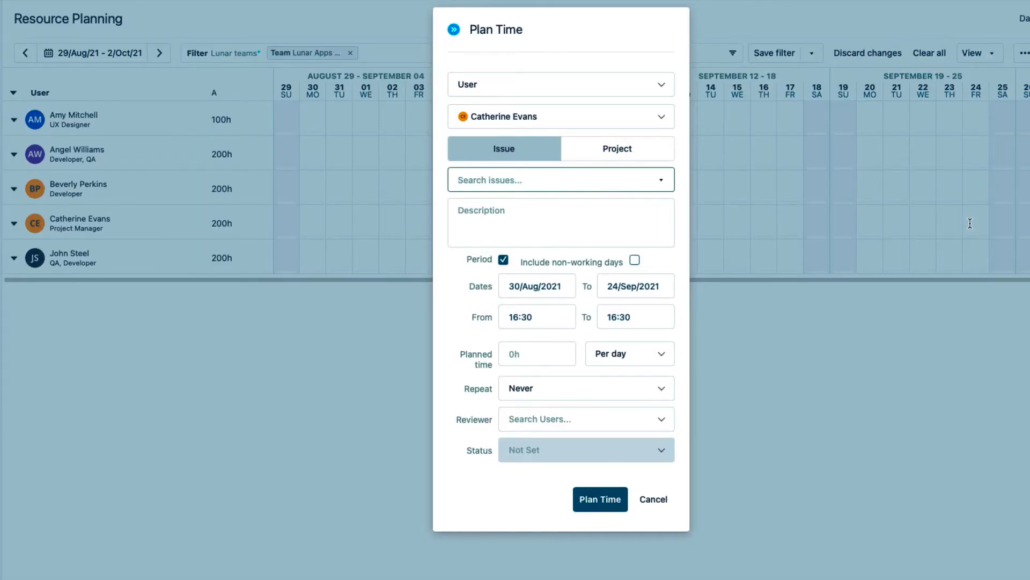
Choose the internal issue INT-2 Vacation as the plan's issue
left_click(485, 174)
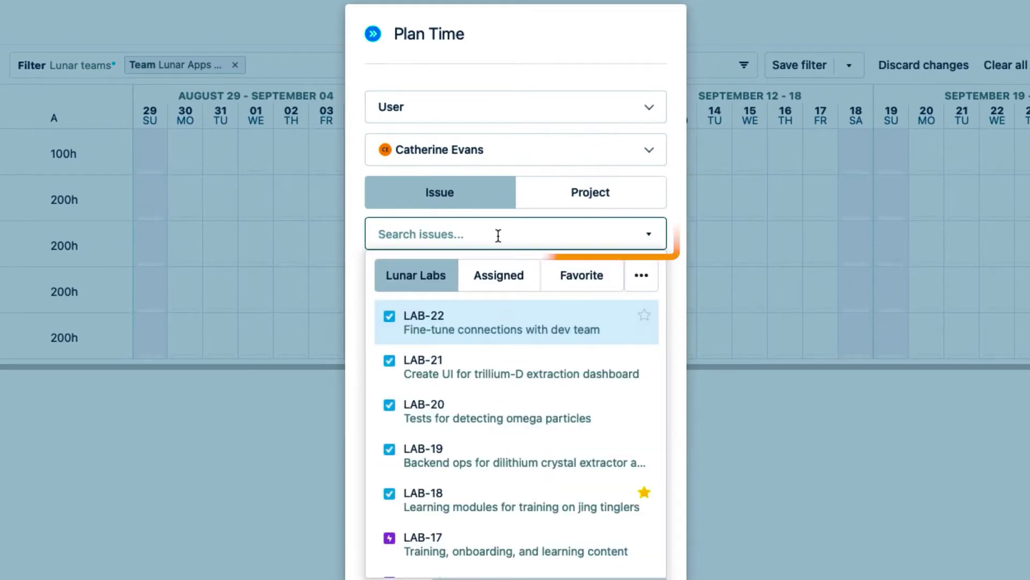
left_click(647, 277)
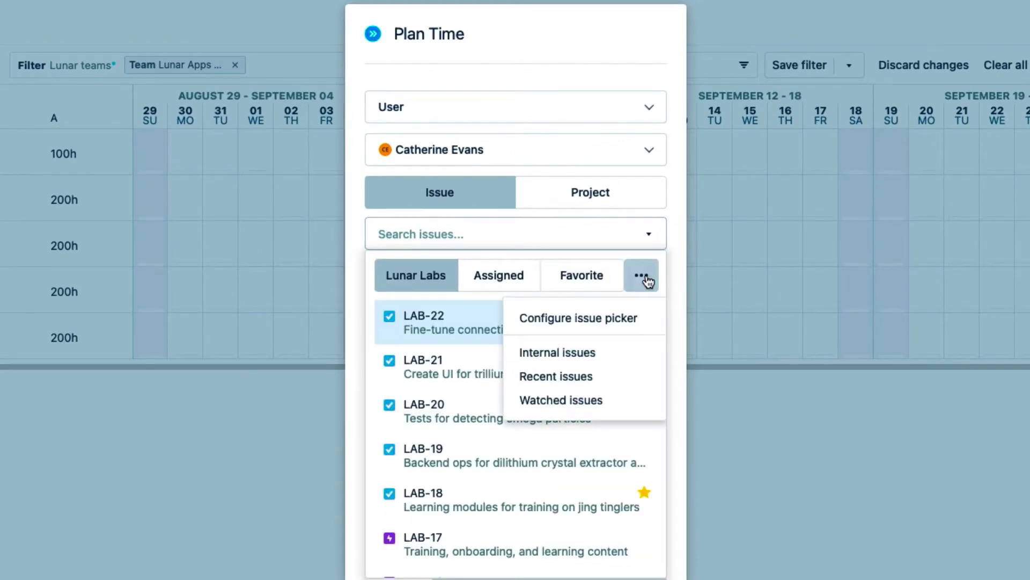
left_click(604, 353)
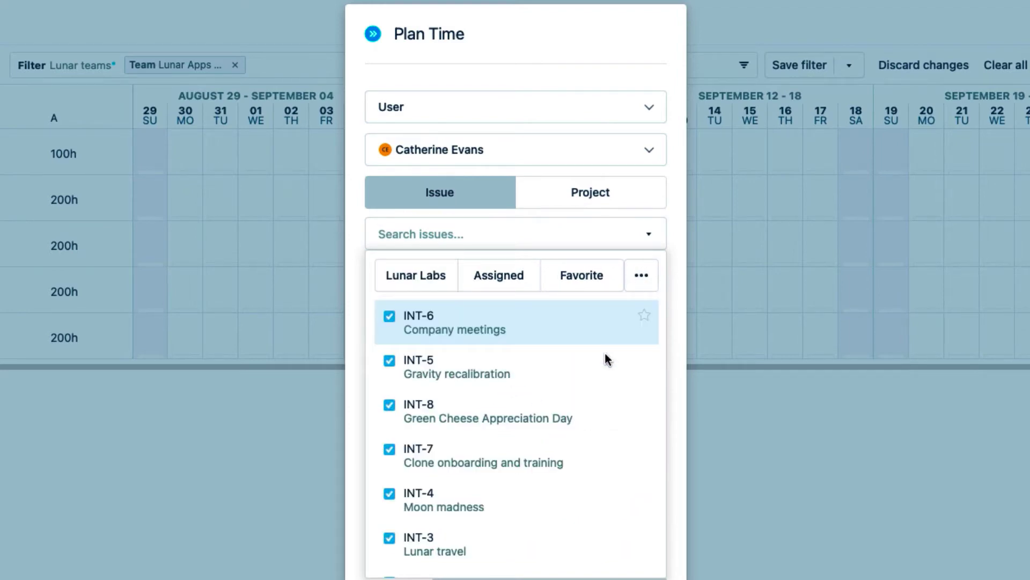
scroll(543, 476, "down", 3)
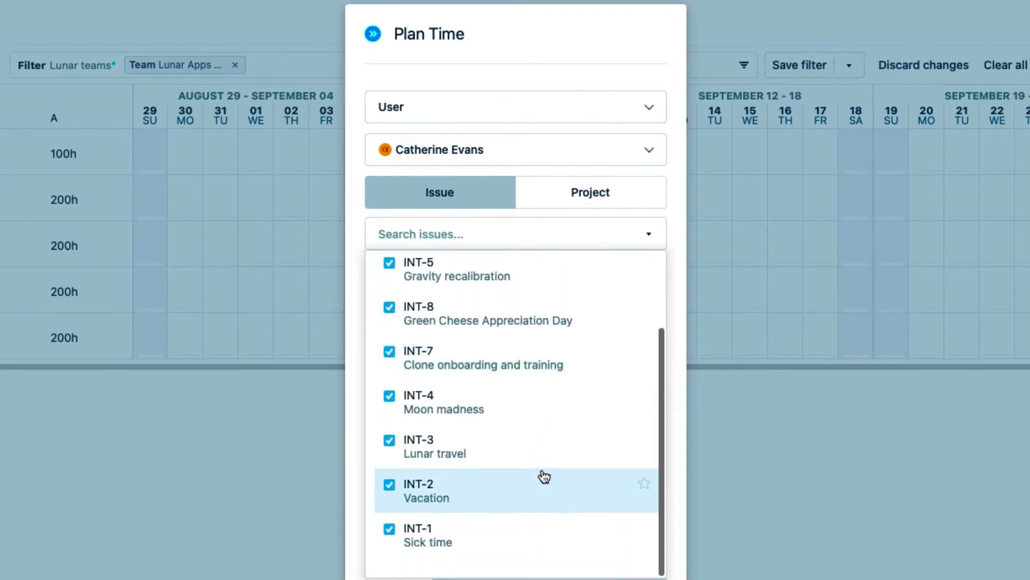
left_click(473, 496)
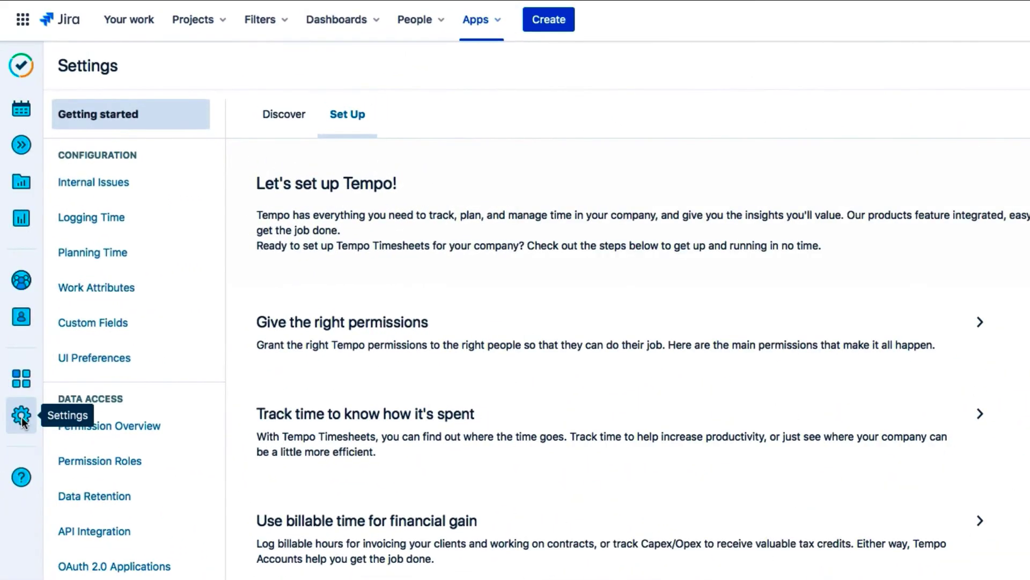
Show the Internal Issues settings listing INT-1 through INT-7
left_click(132, 181)
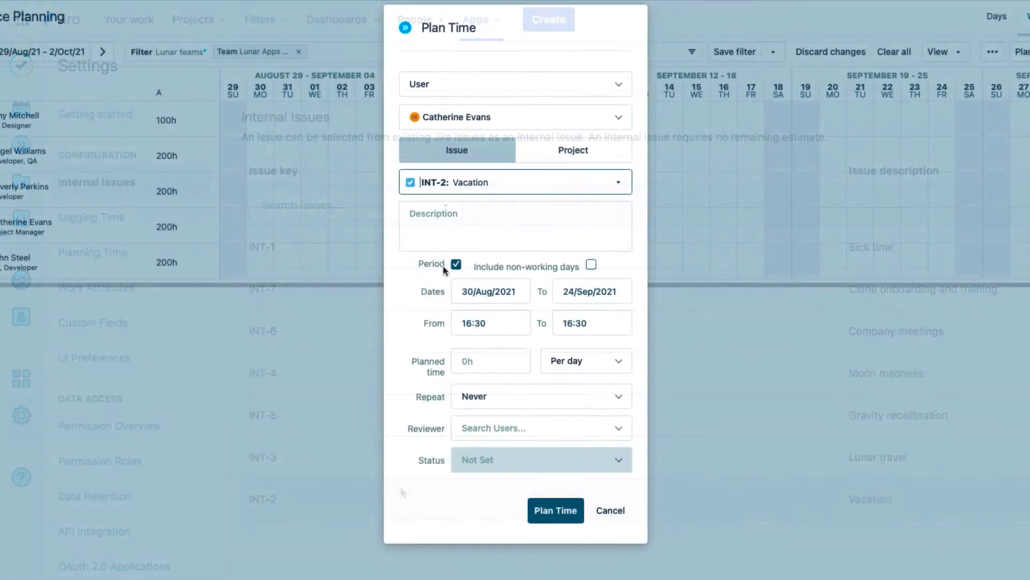
Describe the plan as 'Awesome mountain climbing on Mars', keeping dates 30 Aug–24 Sep 2021
left_click(377, 286)
type("Awes")
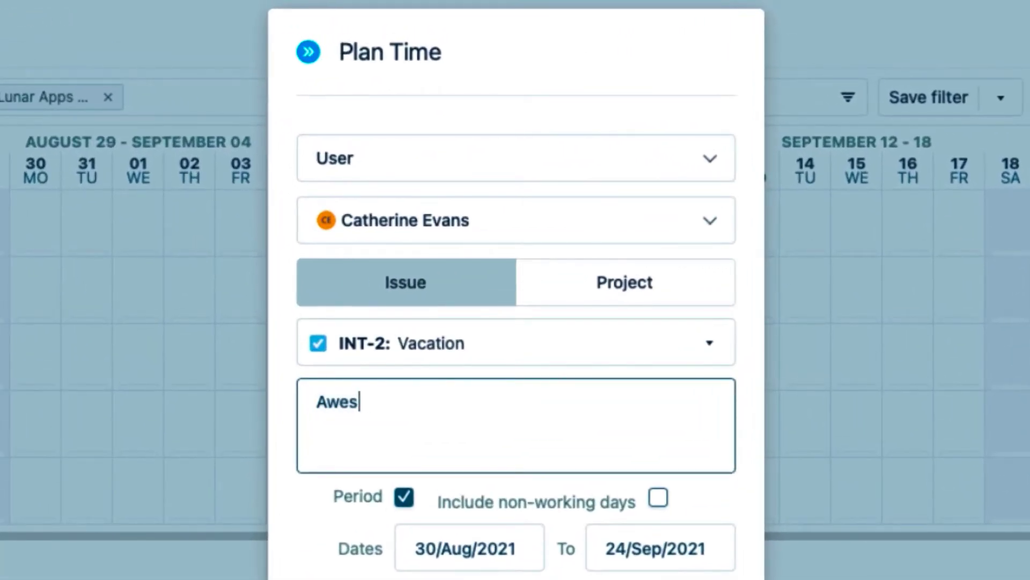
type("ome mountain cl")
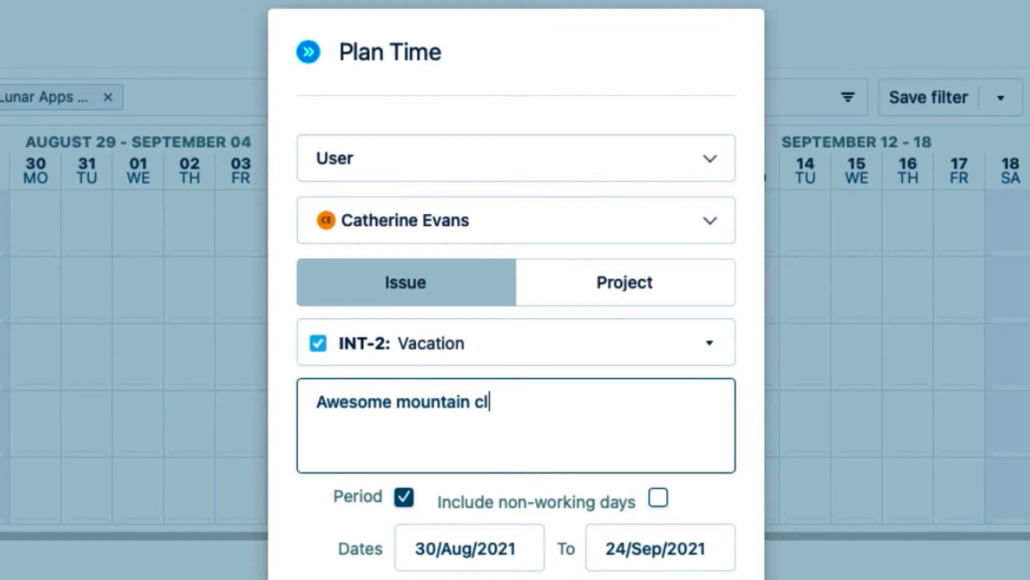
type("imbing on Mar")
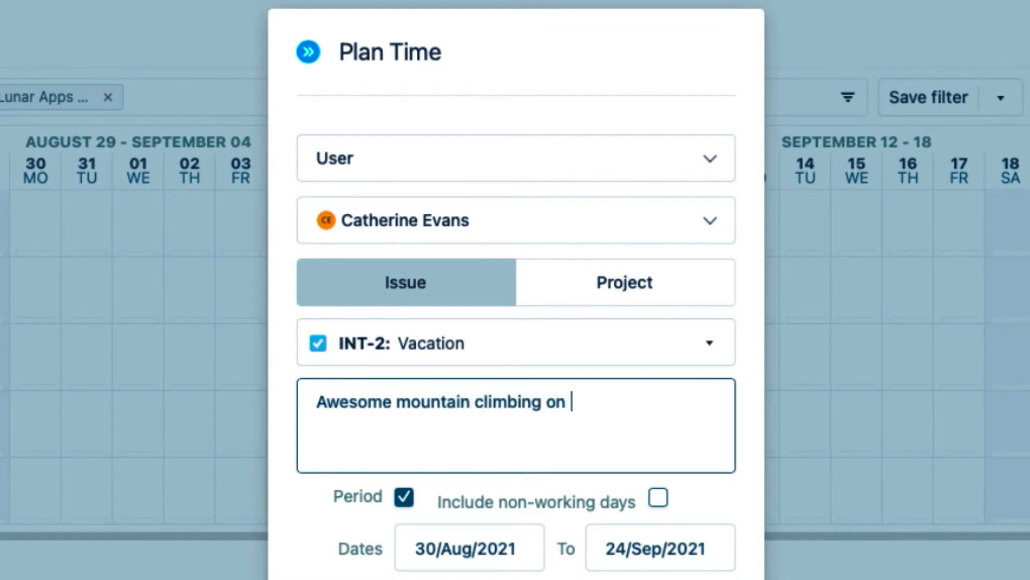
type("s")
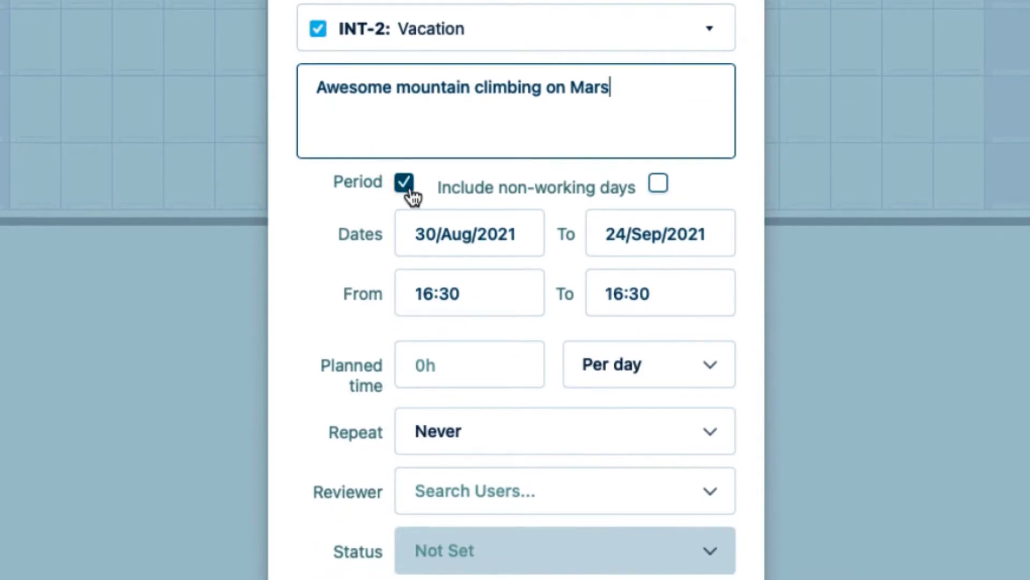
left_click(523, 234)
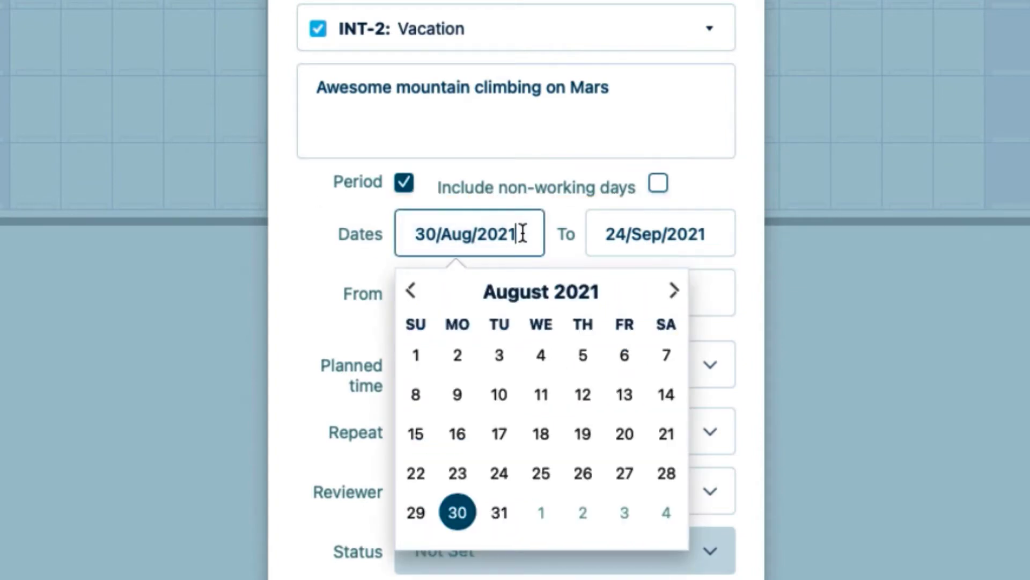
left_click(720, 234)
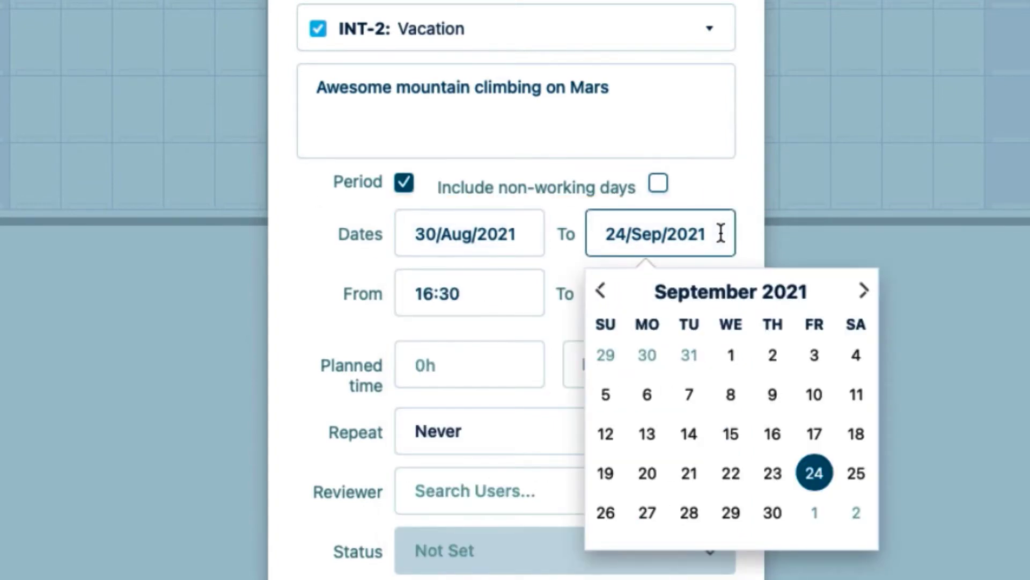
left_click(731, 183)
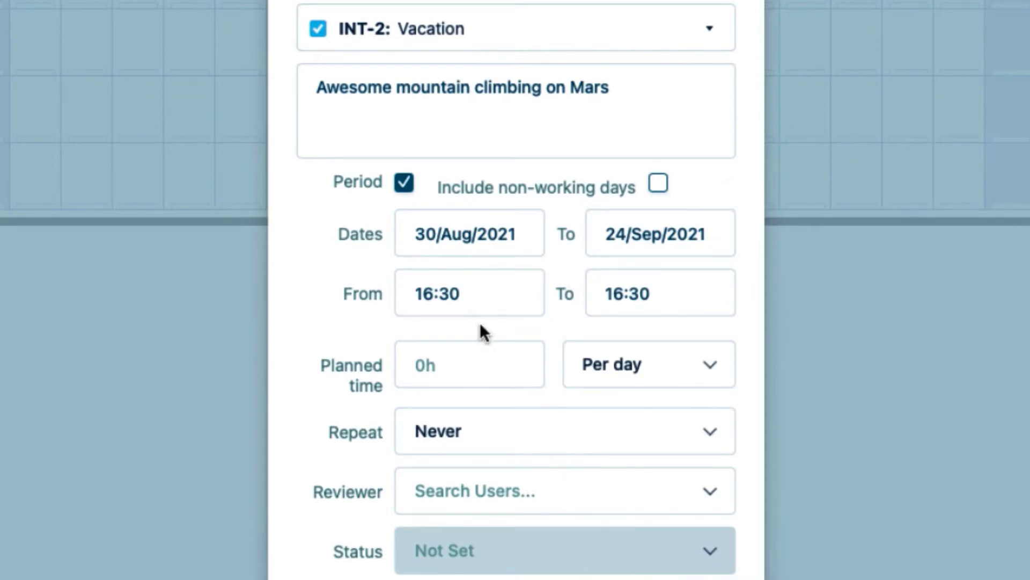
left_click(422, 367)
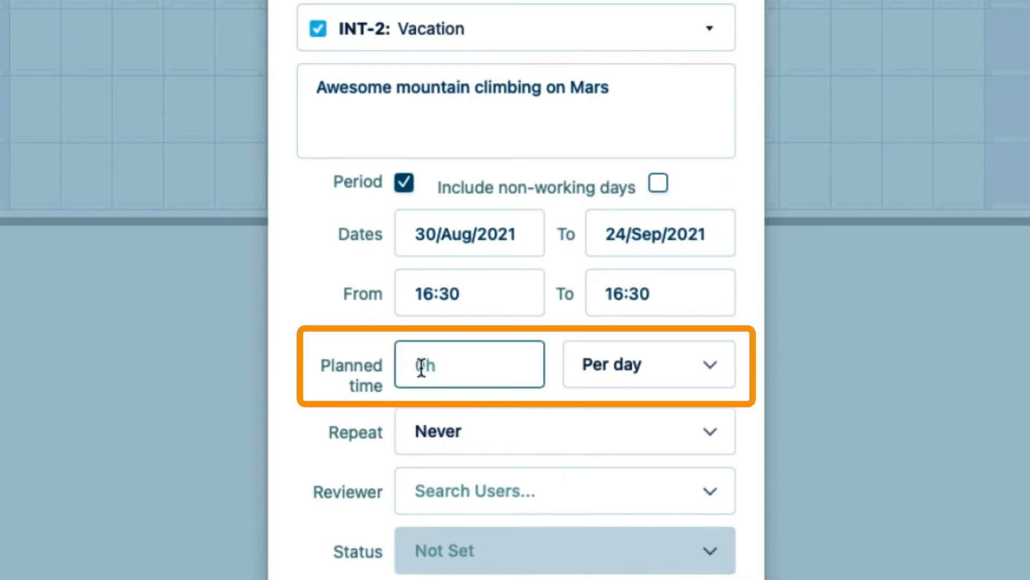
Set the plan's planned time to 160h Total instead of 8h per day
type("8h")
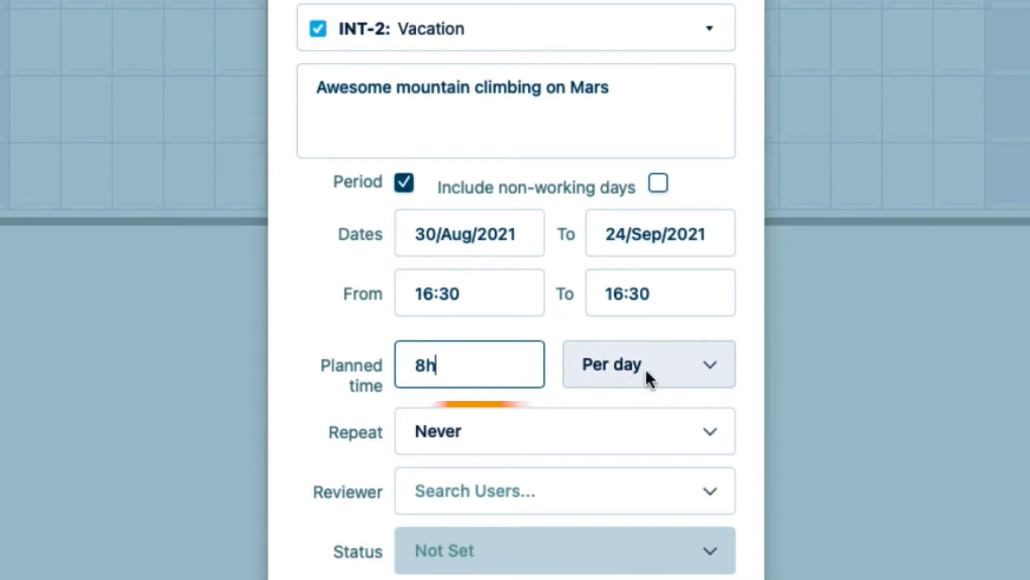
left_click(707, 363)
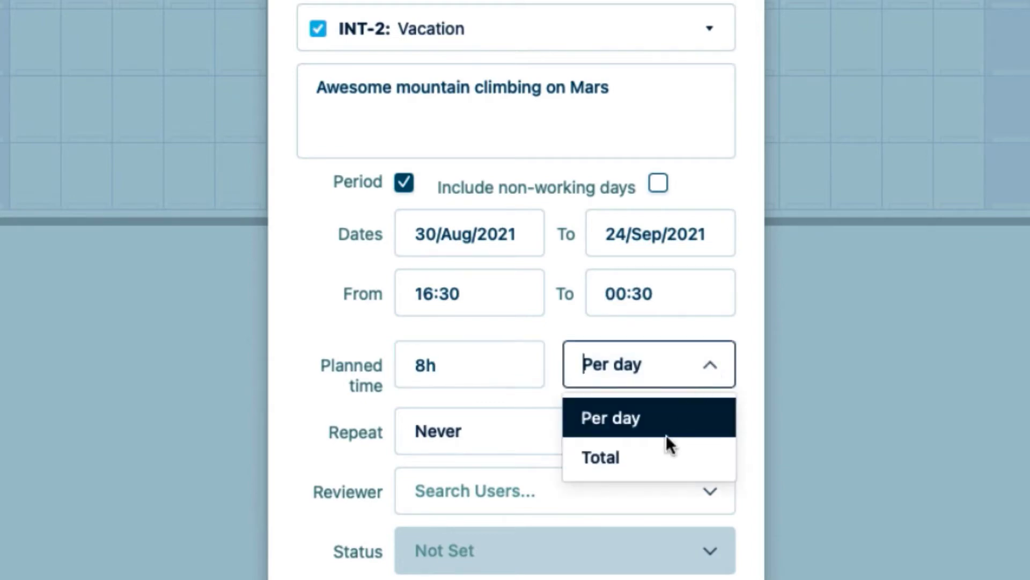
left_click(610, 456)
left_click_drag(449, 361, 404, 370)
type("160h")
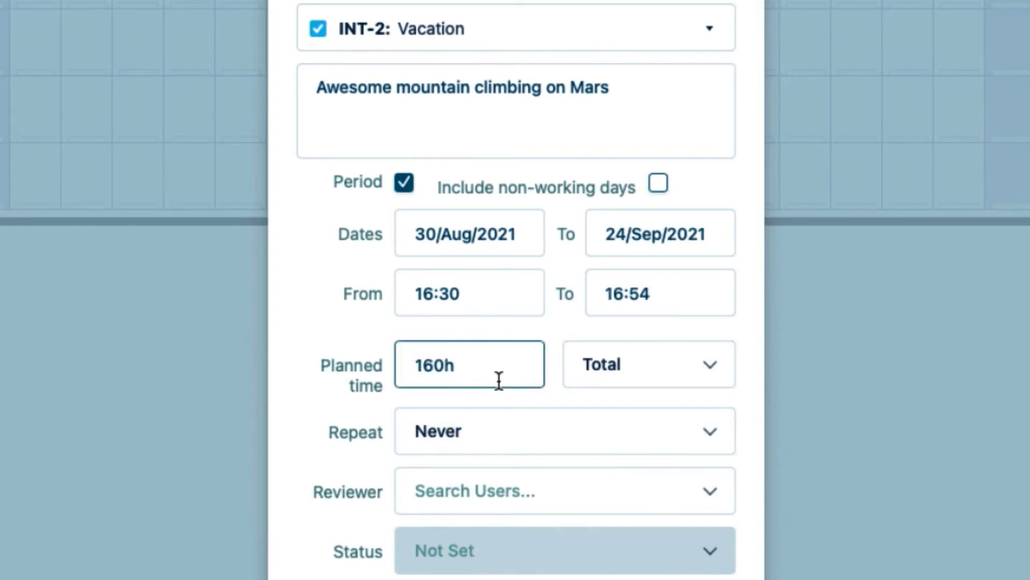
left_click(553, 396)
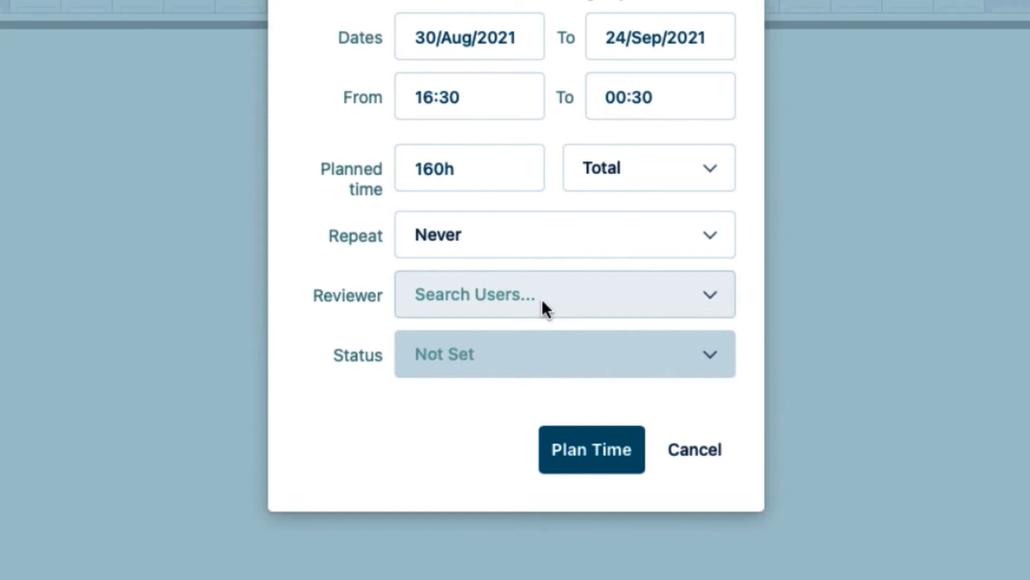
left_click(708, 294)
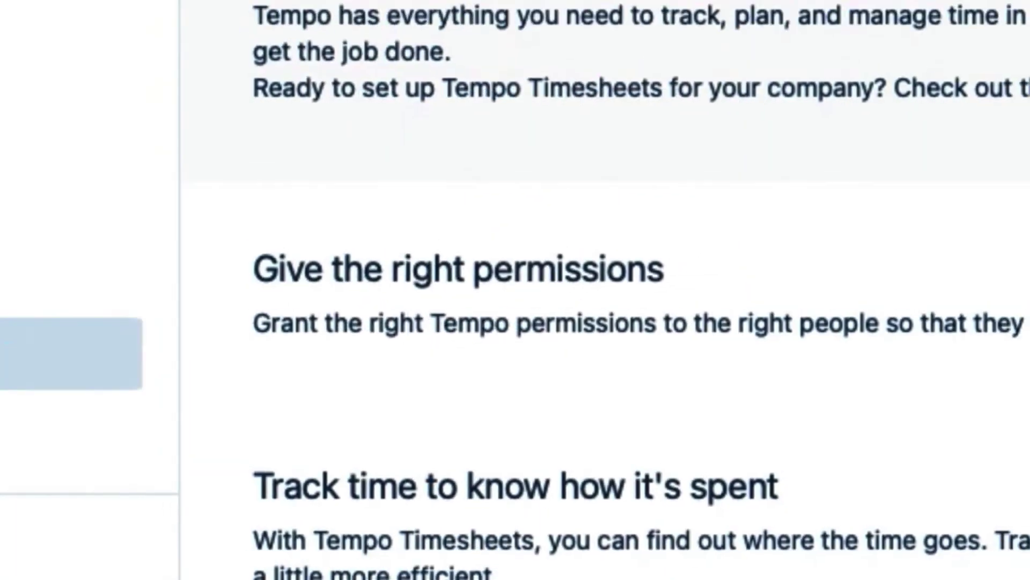
Enable Plan Approval in Tempo's Planning Time settings
left_click(212, 307)
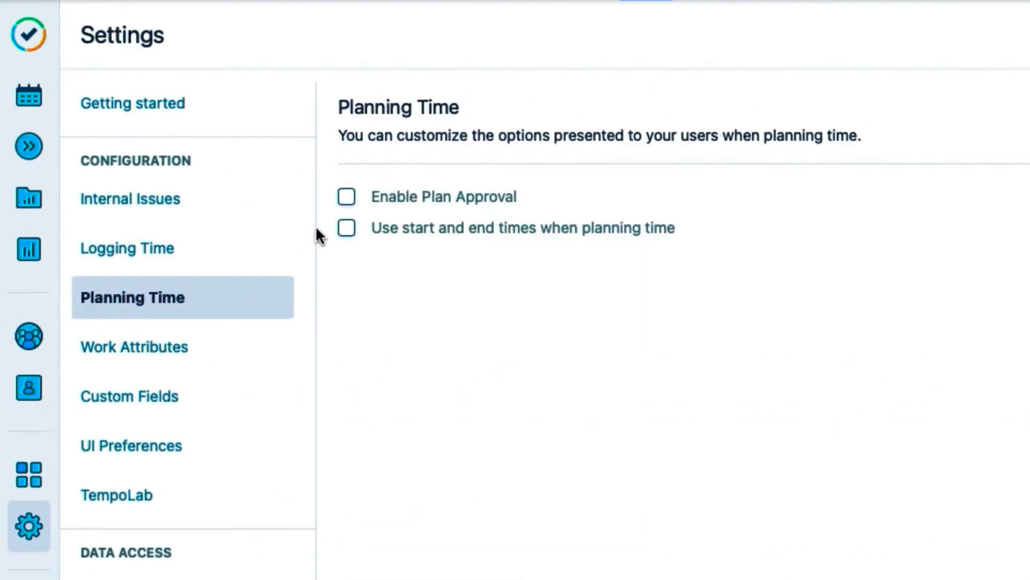
left_click(347, 199)
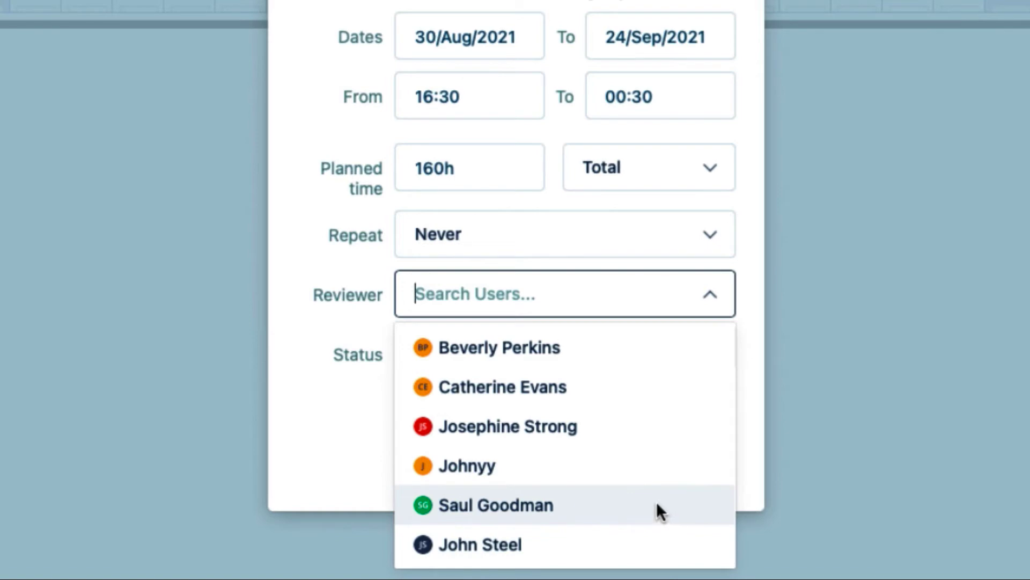
Assign a reviewer, keep status Pending, and save the 160h vacation plan
left_click(595, 507)
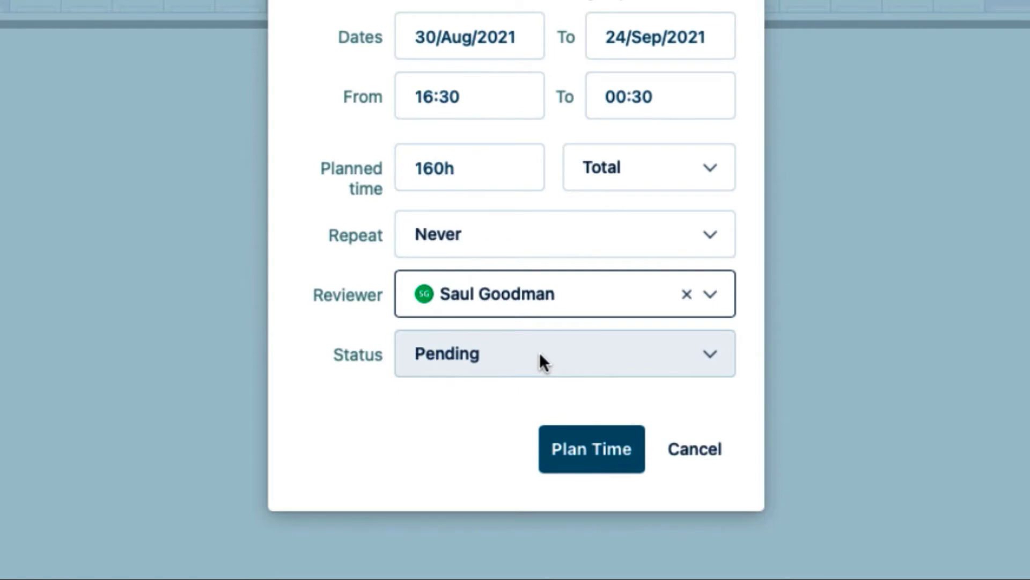
left_click(707, 353)
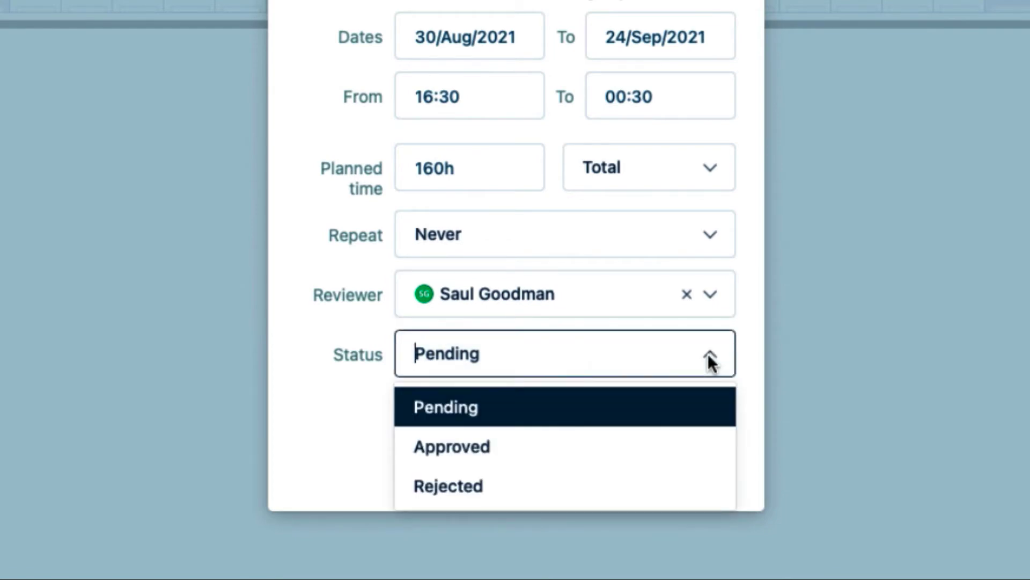
left_click(708, 353)
left_click(593, 462)
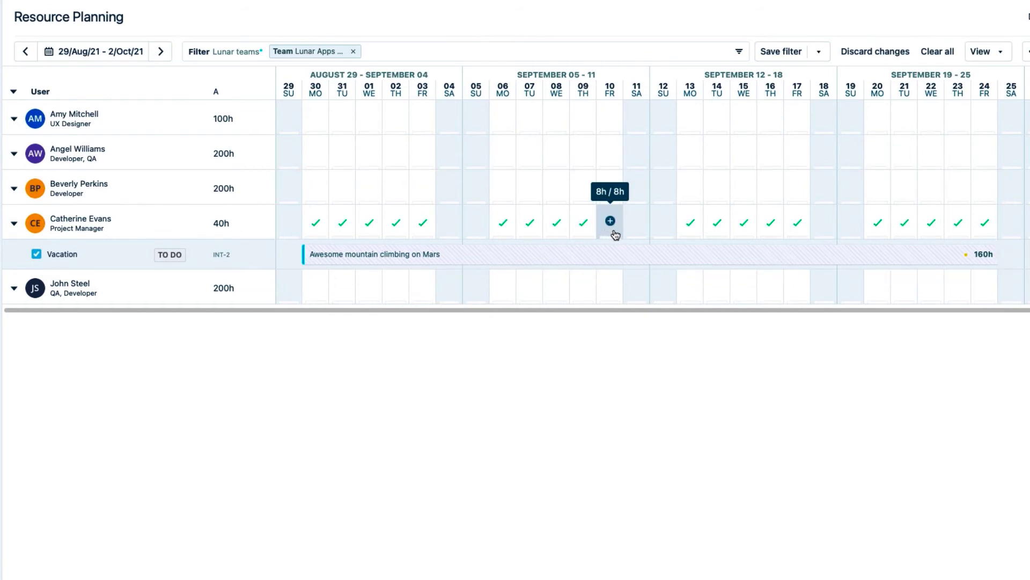
Confirm the Mars vacation plan is approved by the reviewer, then open it for editing
mouse_move(801, 263)
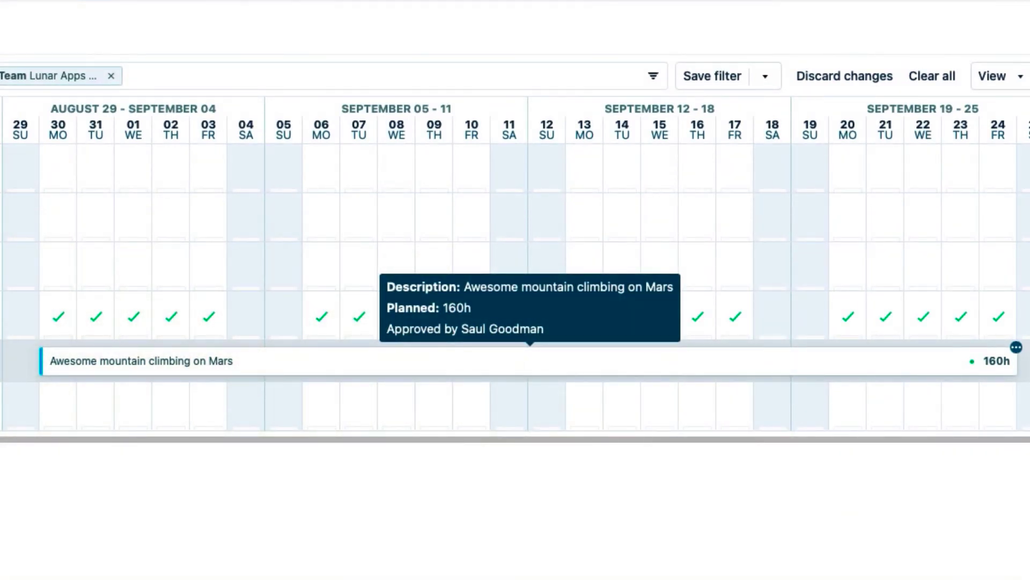
left_click(529, 361)
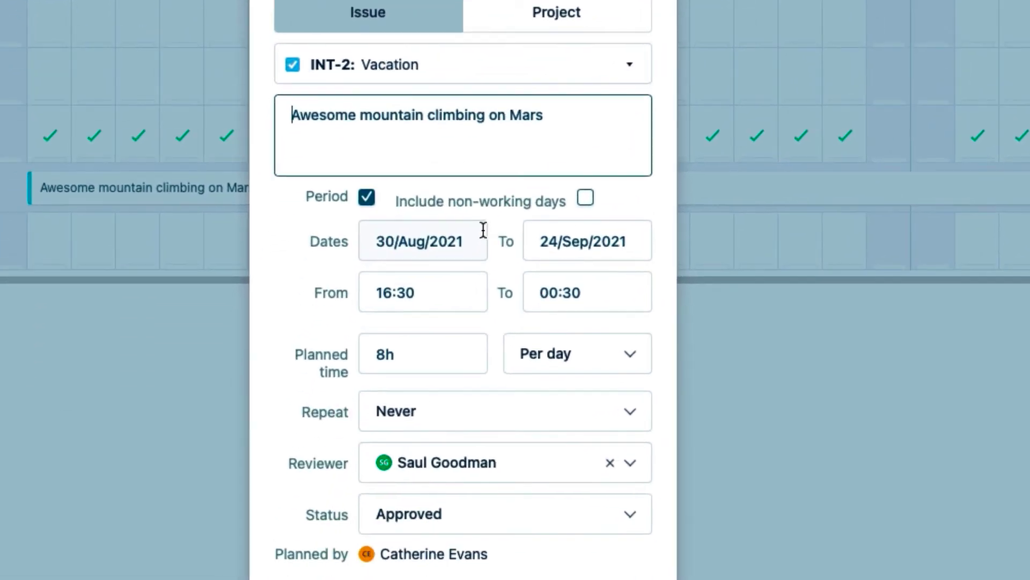
Change the Mars vacation plan dates to 06/Sep/2021–01/Oct/2021 and update it
left_click(416, 406)
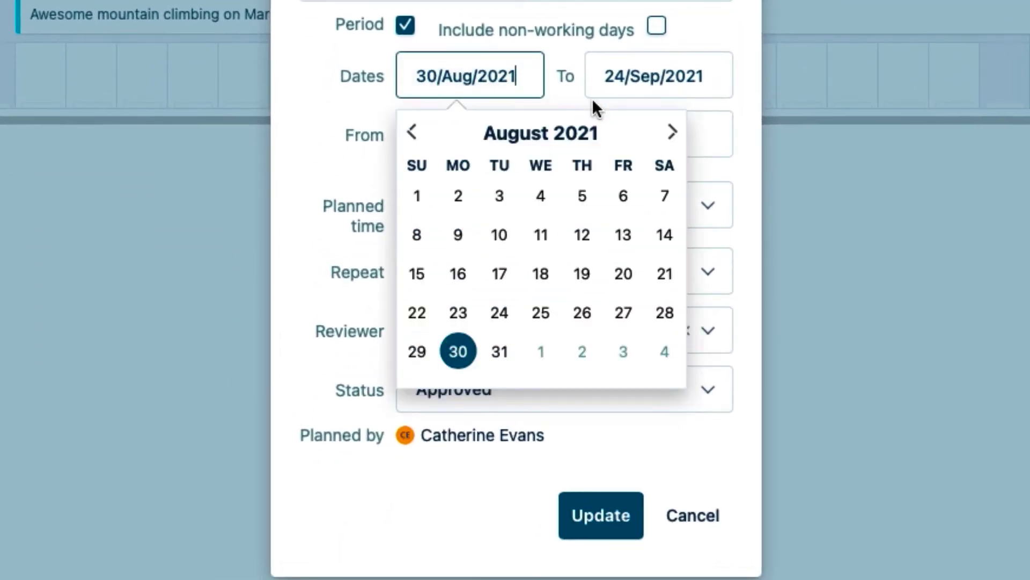
left_click(671, 133)
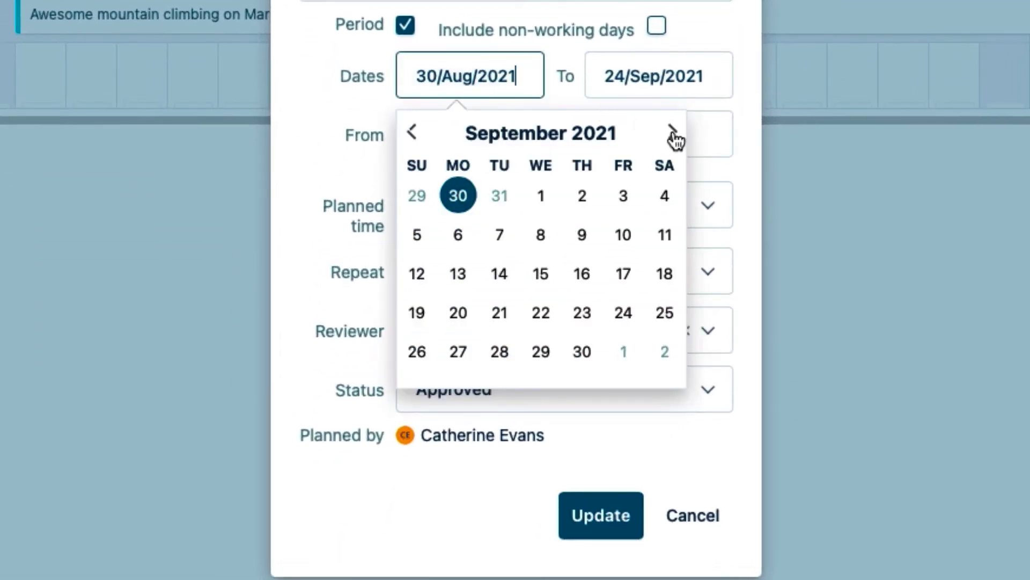
left_click(458, 236)
left_click(719, 71)
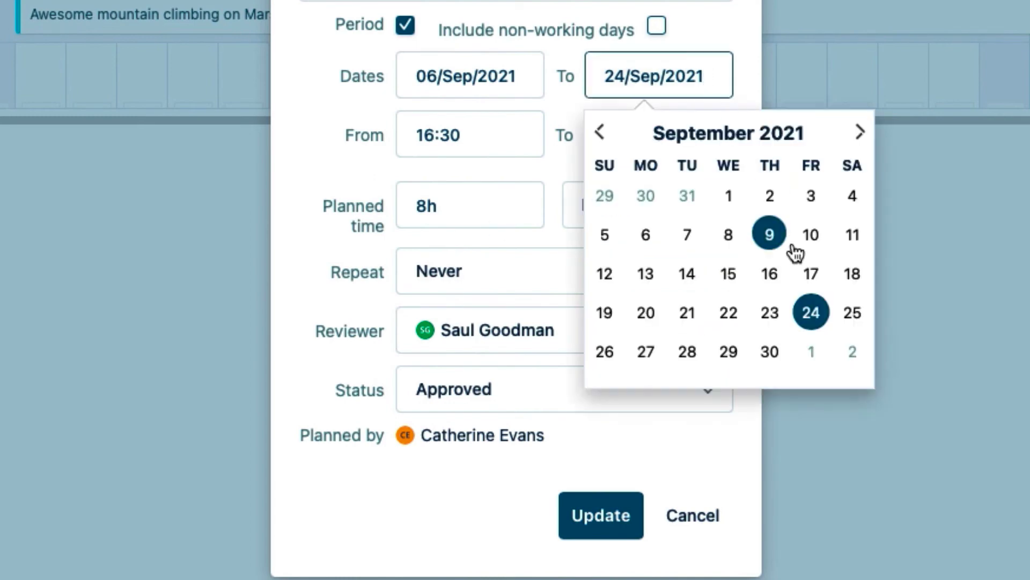
left_click(807, 350)
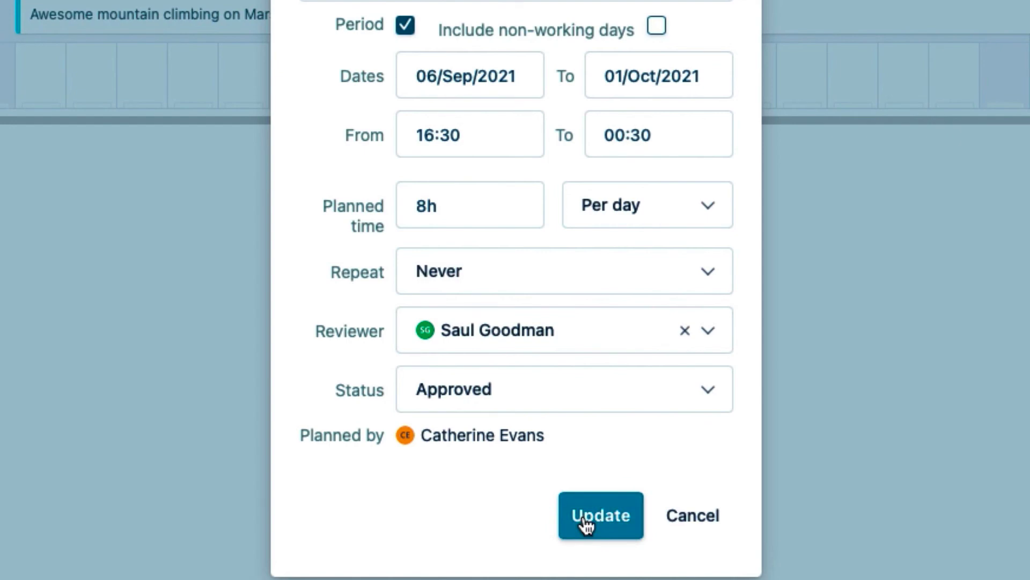
left_click(586, 523)
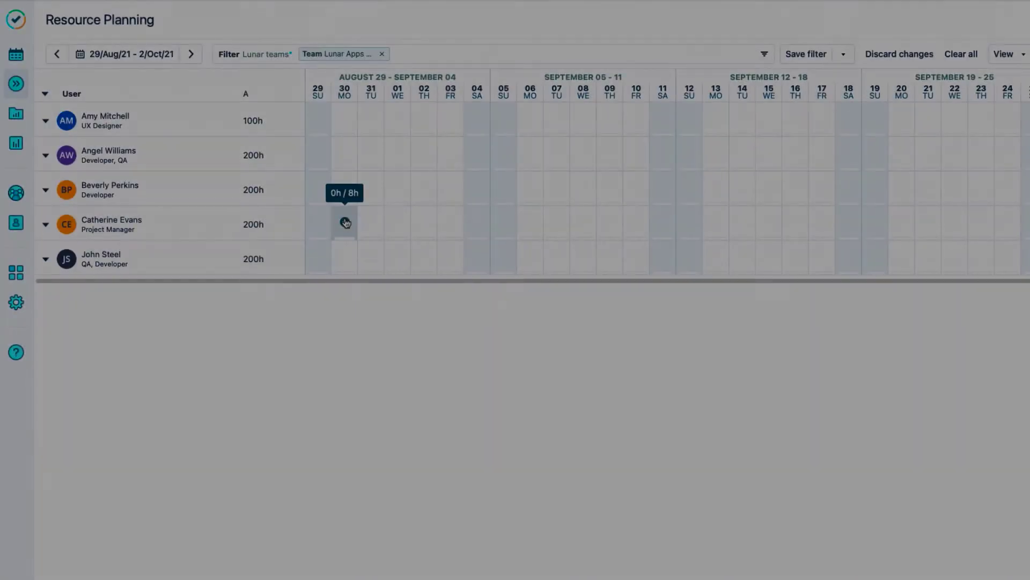
left_click_drag(346, 223, 1001, 225)
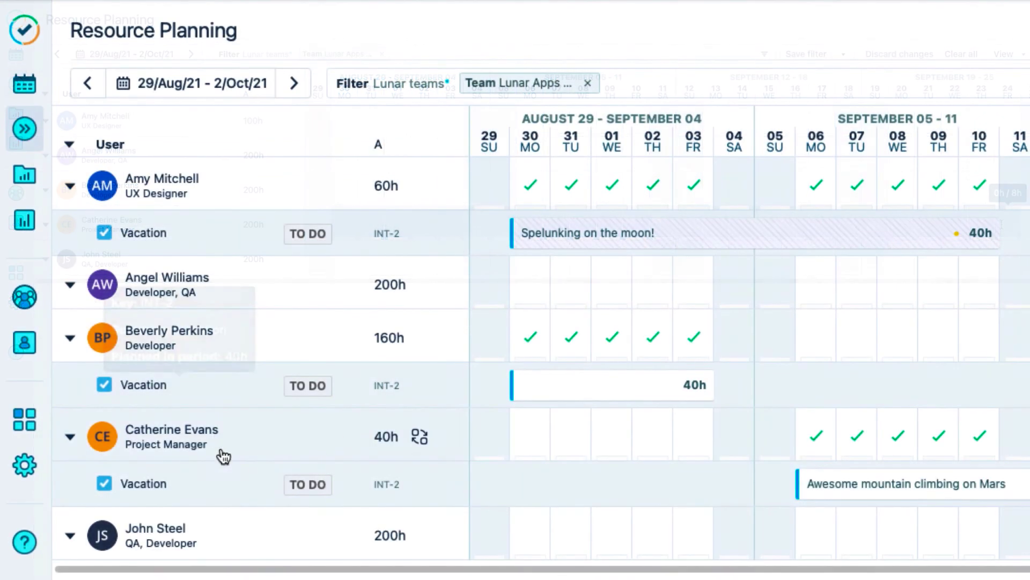
Approve the UX designer's 40h 'Spelunking on the moon!' vacation plan from its ... actions menu
mouse_move(230, 477)
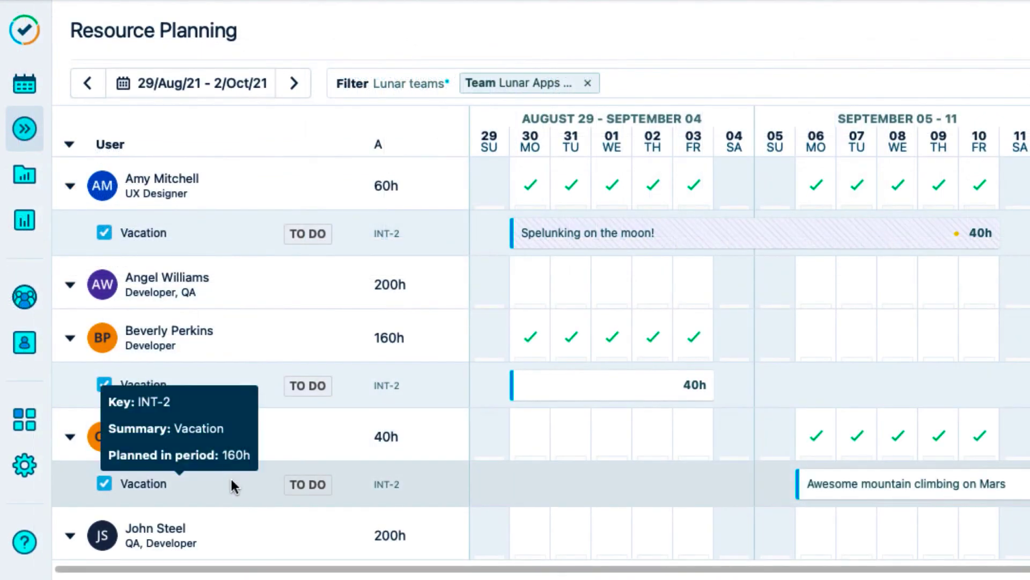
mouse_move(777, 228)
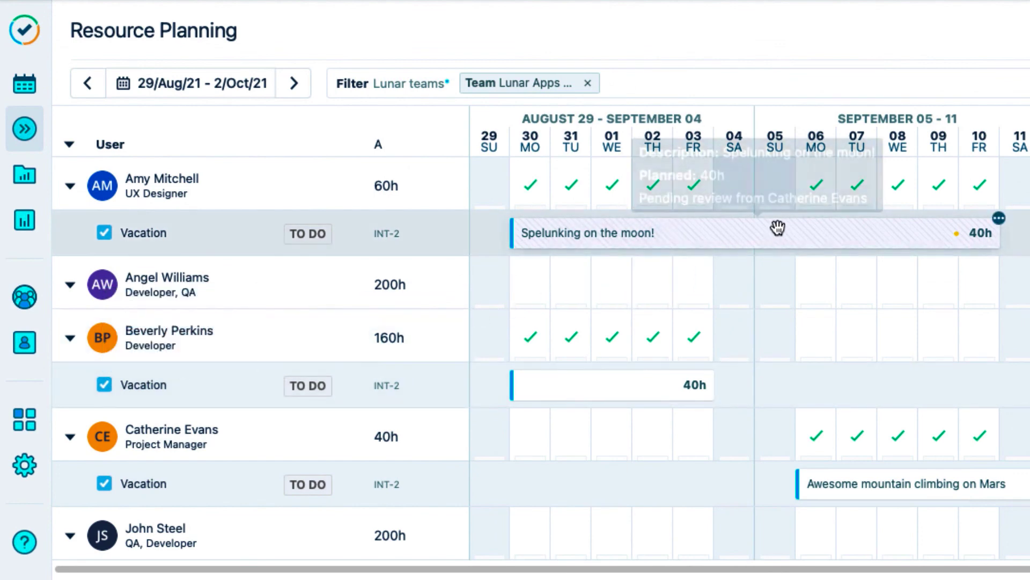
left_click(999, 219)
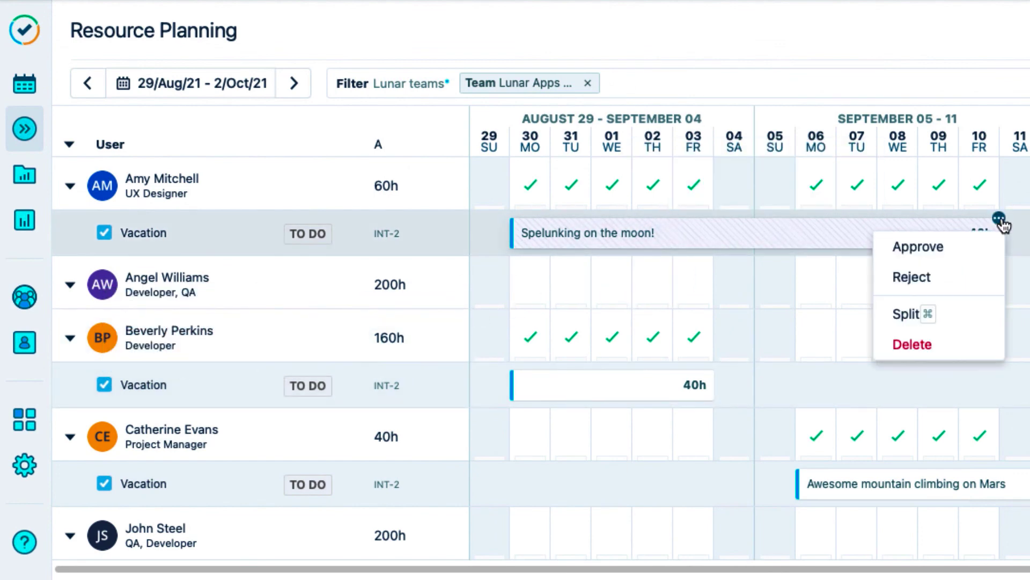
left_click(955, 244)
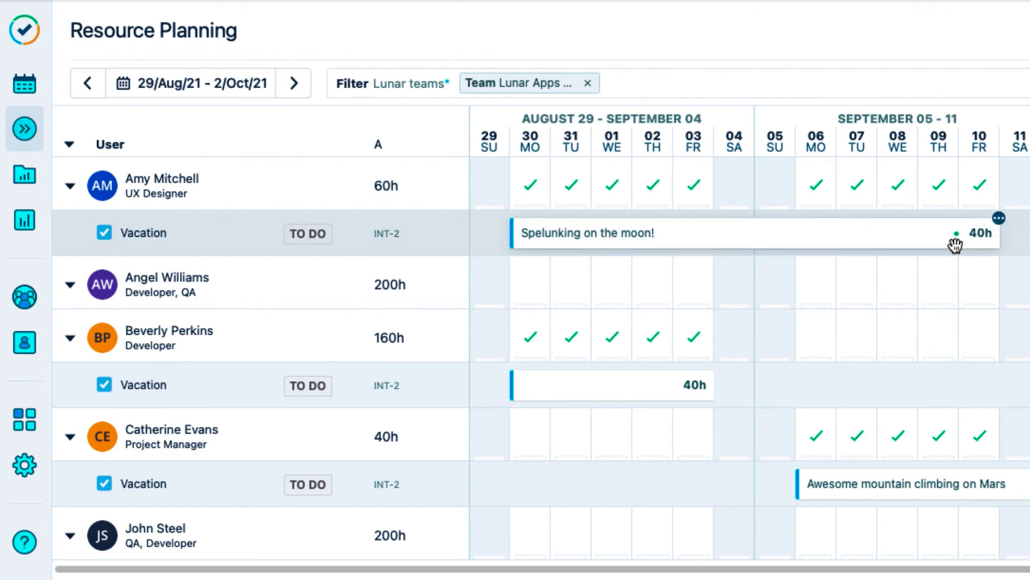